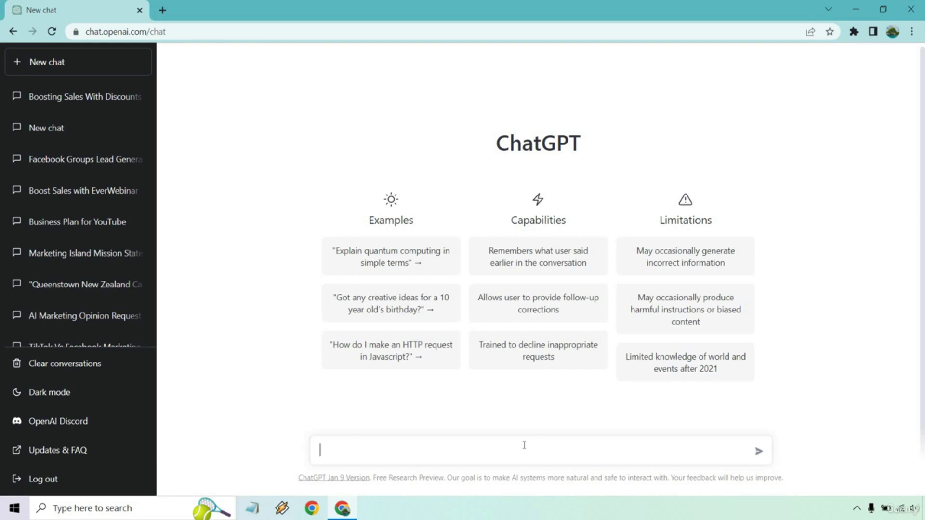
Send the prompt "I need help with keyword research. Give me as many keywords as you can related to Clickbank."
type("I need help with keyword research. Give me as many keywords as you can related to Clickbank.")
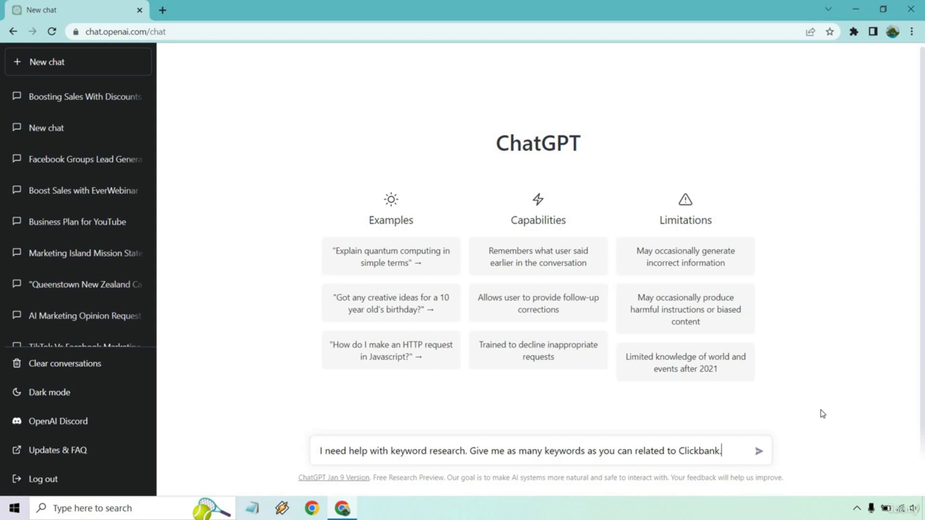
key("Return")
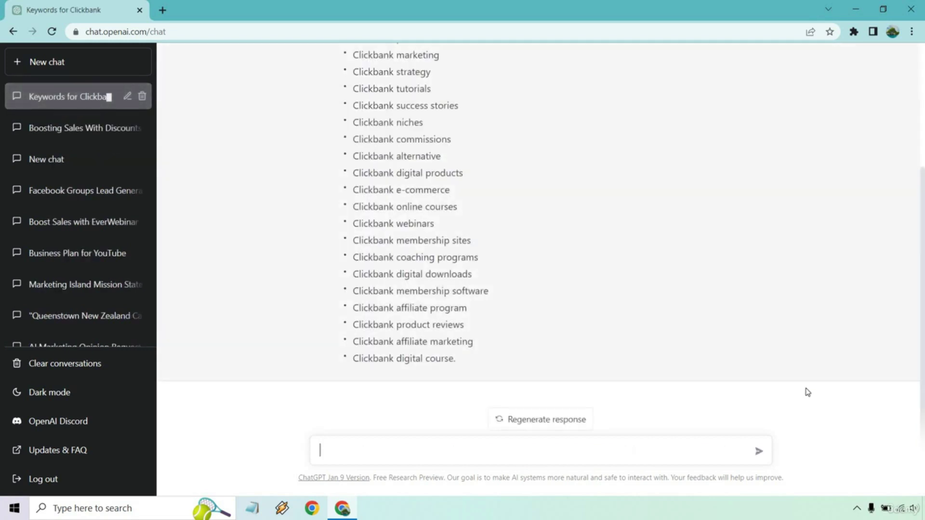
scroll(814, 292, "up", 3)
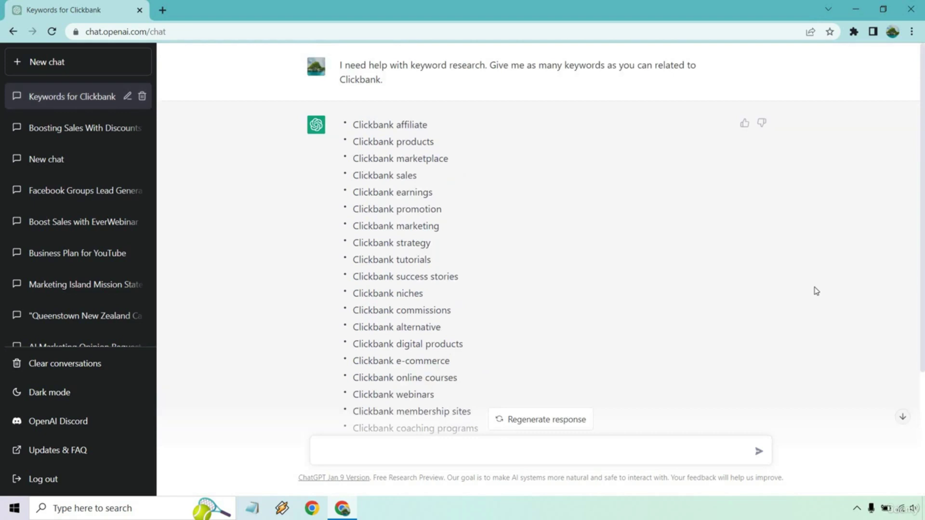
Request additional Clickbank keywords with the follow-up prompt "Give me even more keywords"
scroll(818, 280, "down", 1)
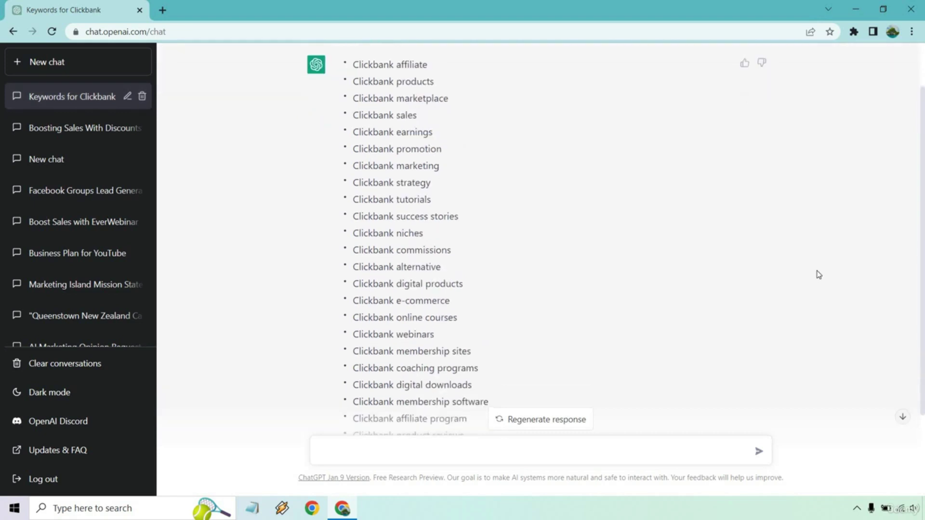
scroll(795, 289, "down", 2)
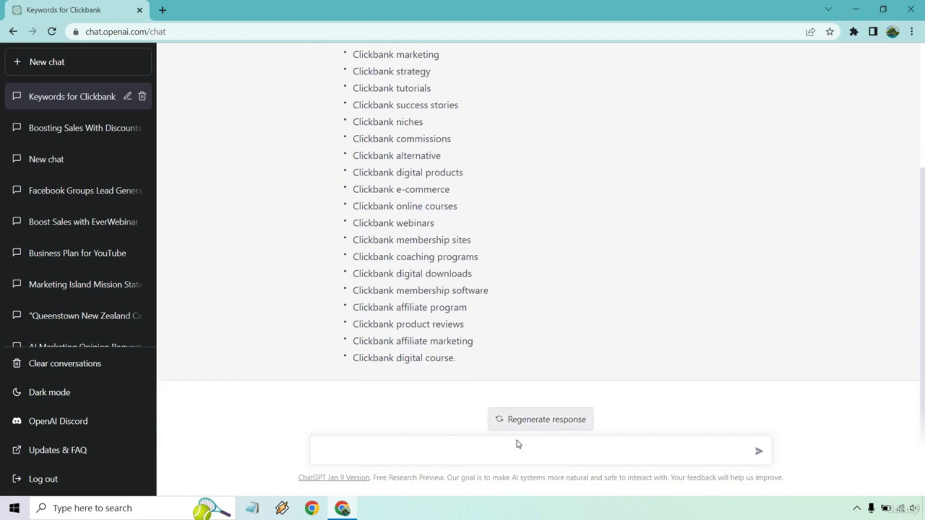
type("Give me even more keywords")
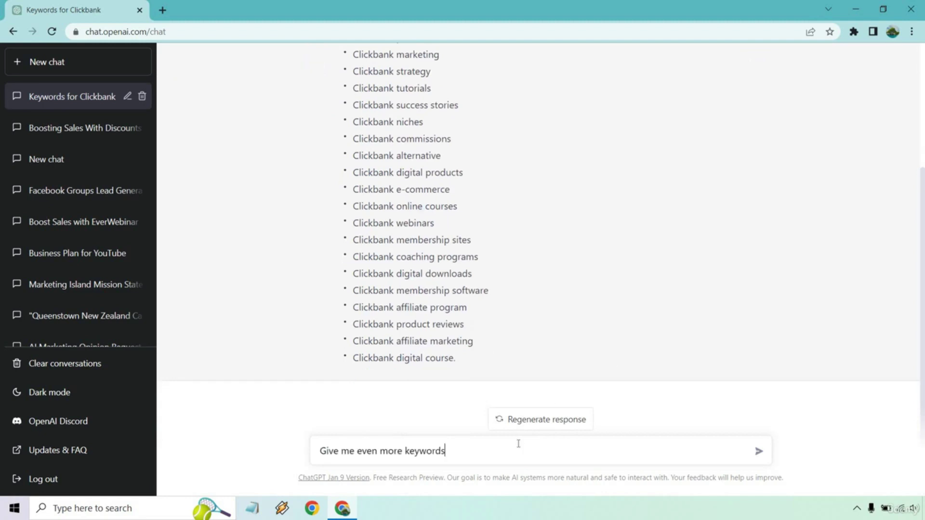
key("Return")
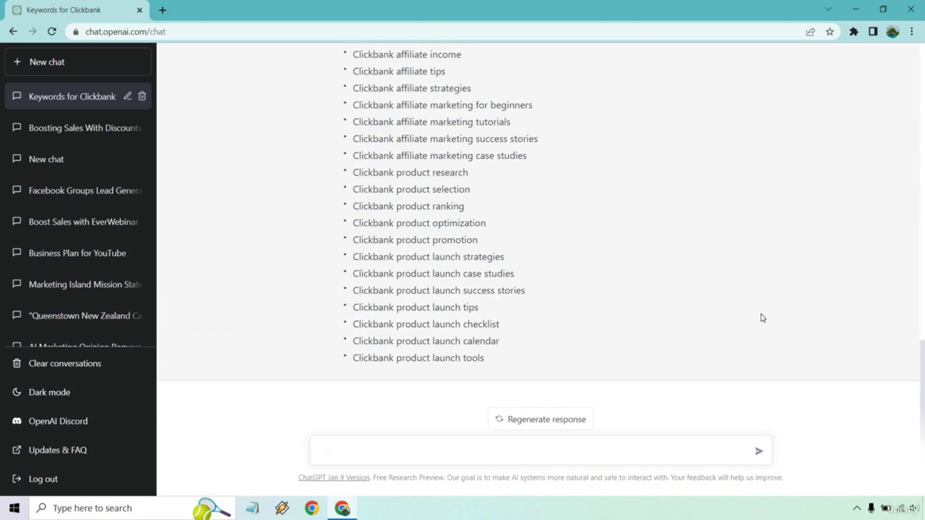
Review both Clickbank keyword lists in the conversation from the first prompt through the end of the second answer
scroll(763, 315, "up", 10)
scroll(759, 319, "up", 6)
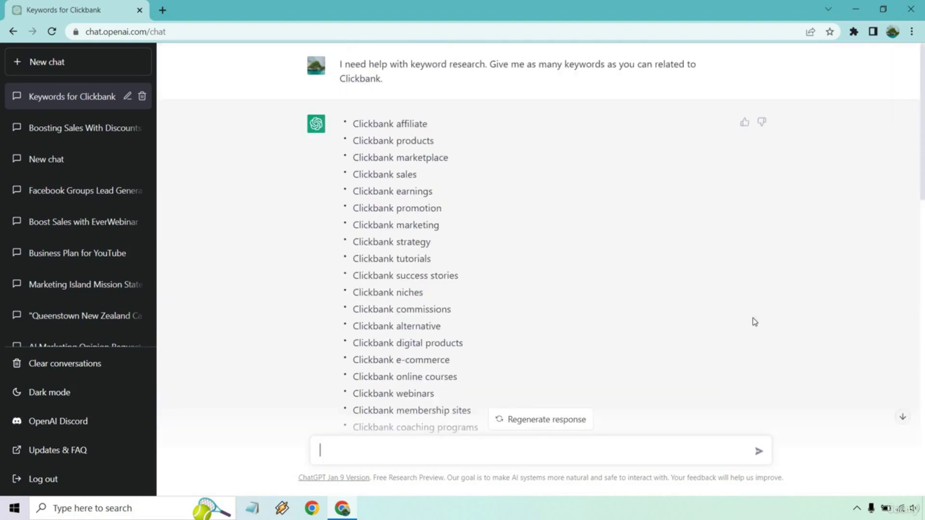
scroll(713, 289, "down", 9)
scroll(687, 265, "down", 3)
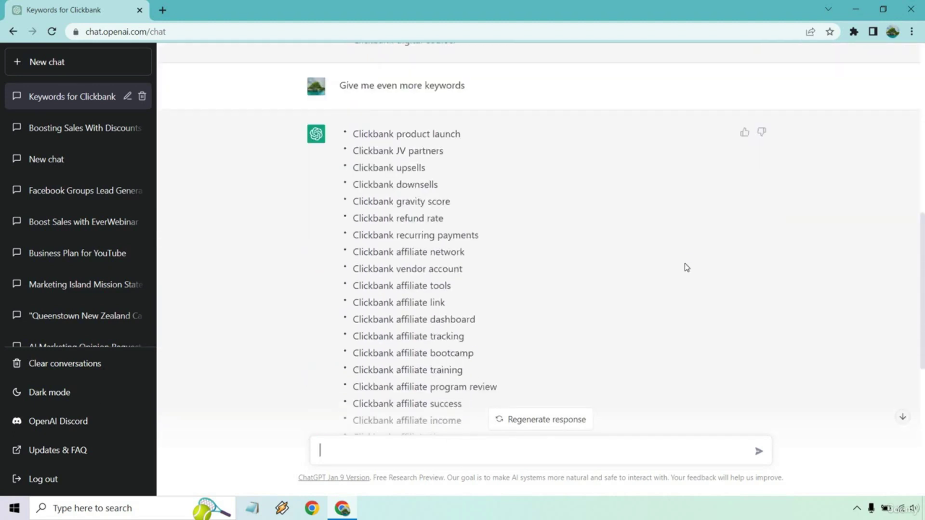
scroll(685, 251, "down", 1)
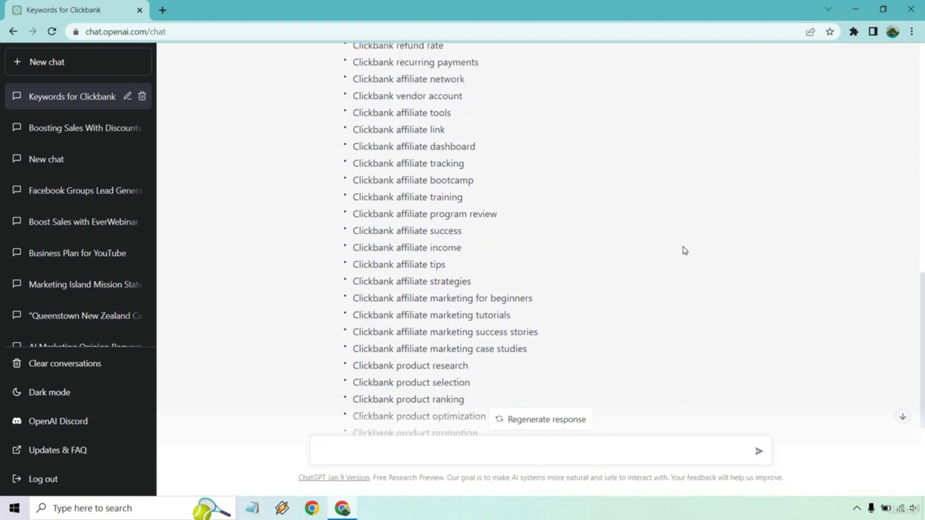
scroll(685, 248, "down", 2)
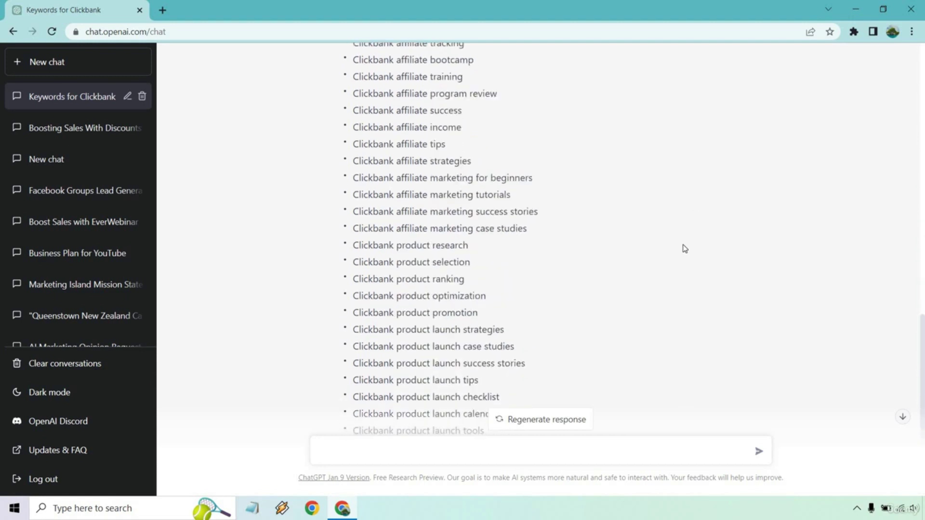
scroll(685, 248, "down", 1)
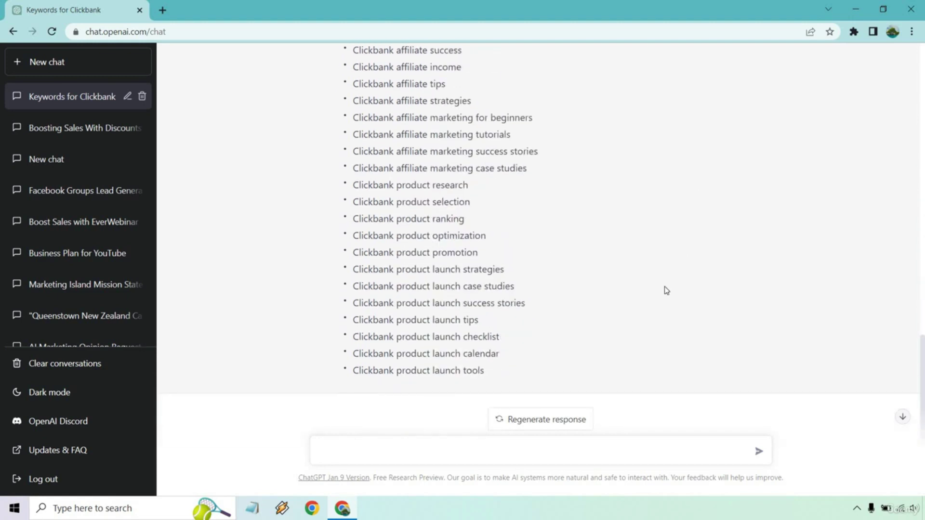
scroll(666, 290, "up", 10)
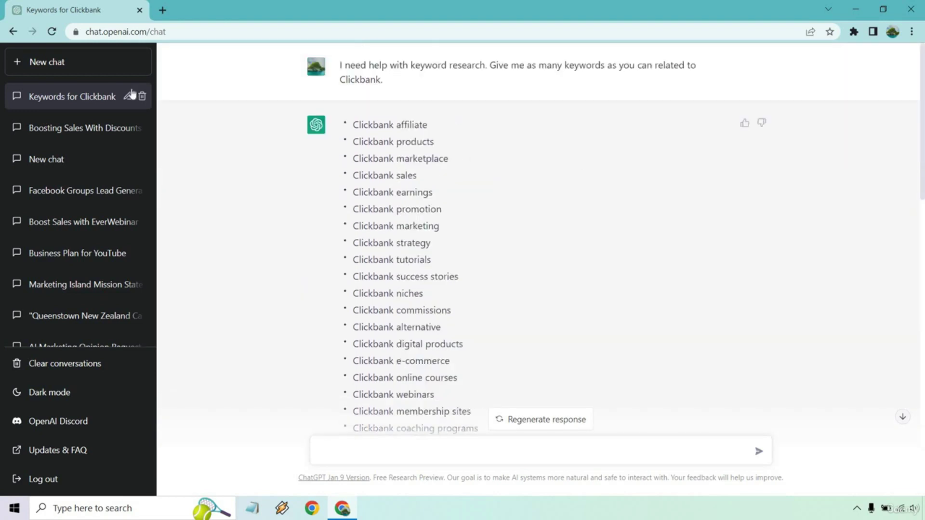
Start a new chat and send the prompt "Give me longtail keywords related to affiliate marketing."
left_click(70, 67)
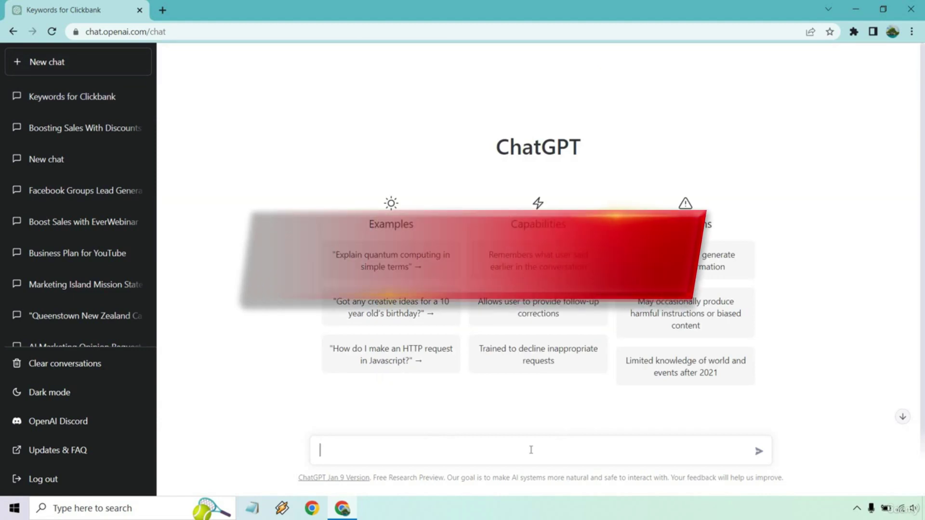
type("Give me longtail keywords related to affiliate marketing.")
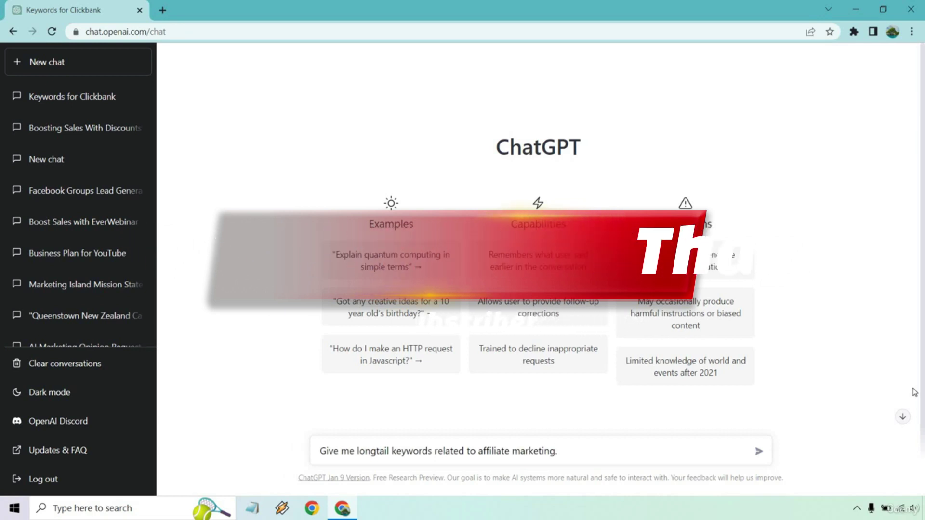
key("Return")
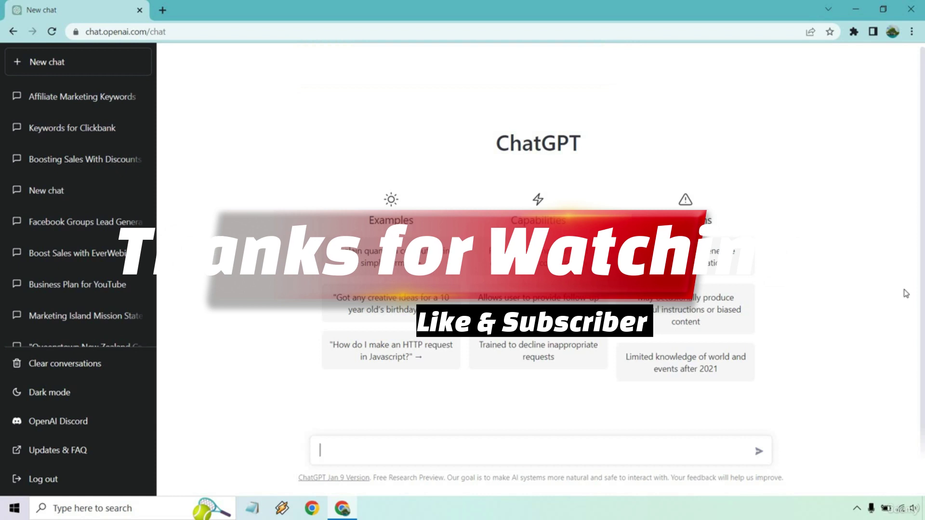
In the empty chat, send the prompt "Give me keyword ideas that are related to internet marketing."
type("Give me keyword ideas that are related to internet marketing.")
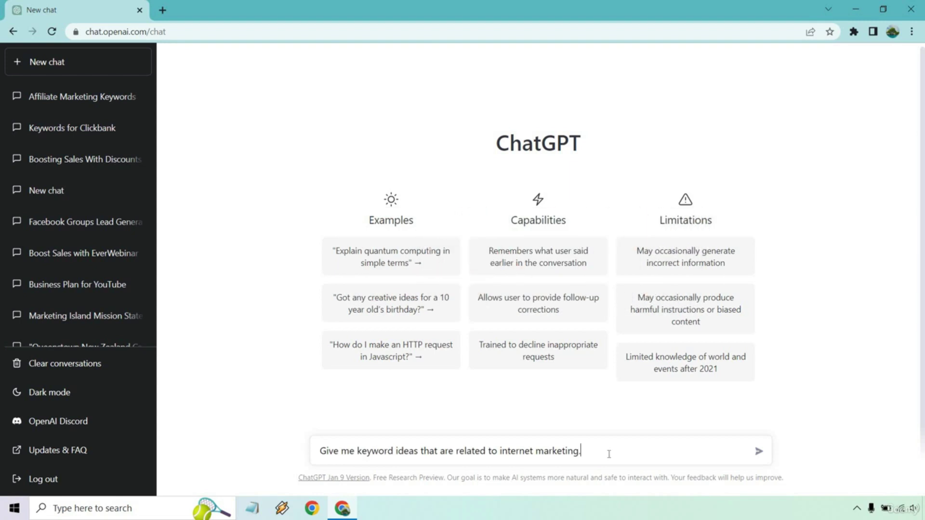
key("Return")
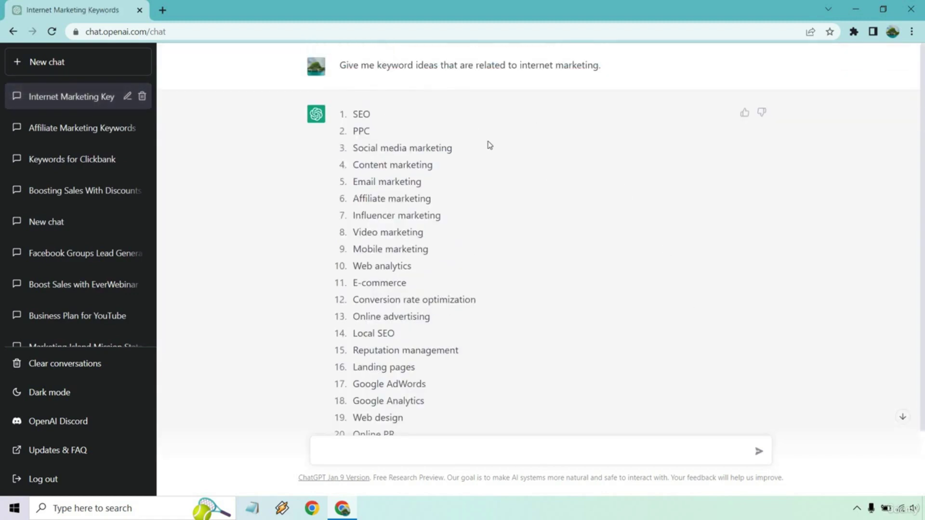
Copy "Social media marketing" from the answer and use it to send the follow-up "Give me Social media marketing keyword ideas"
left_click_drag(464, 148, 355, 144)
key("ctrl+c")
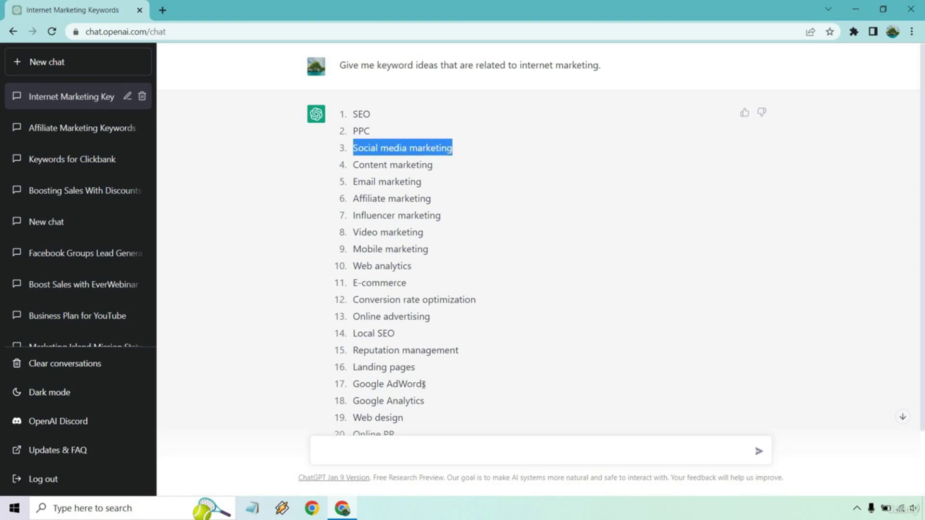
left_click(435, 445)
type("Give ")
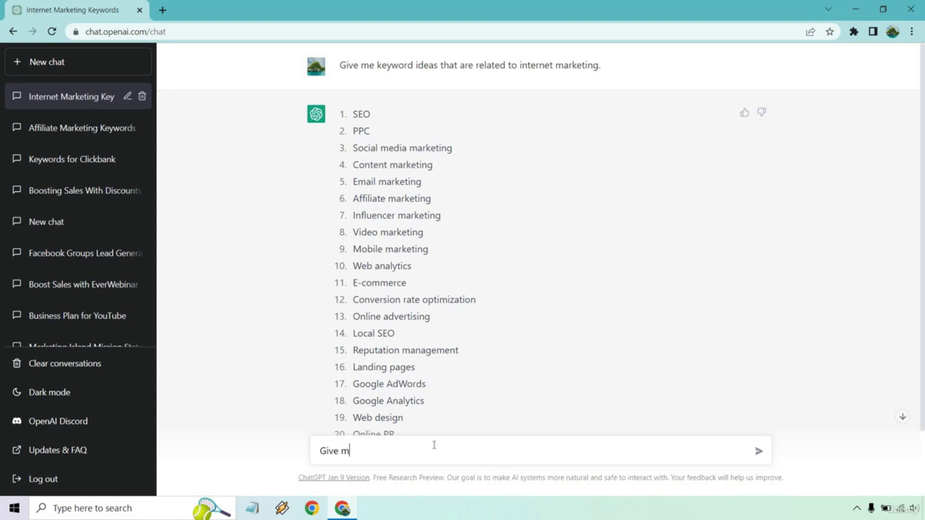
type("me")
key("ctrl+v")
type("keyword ideas")
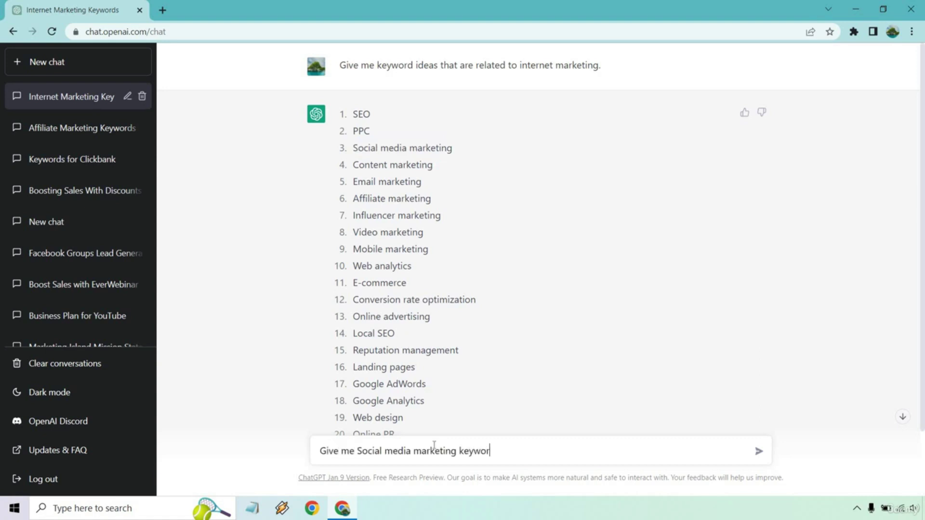
scroll(652, 220, "down", 2)
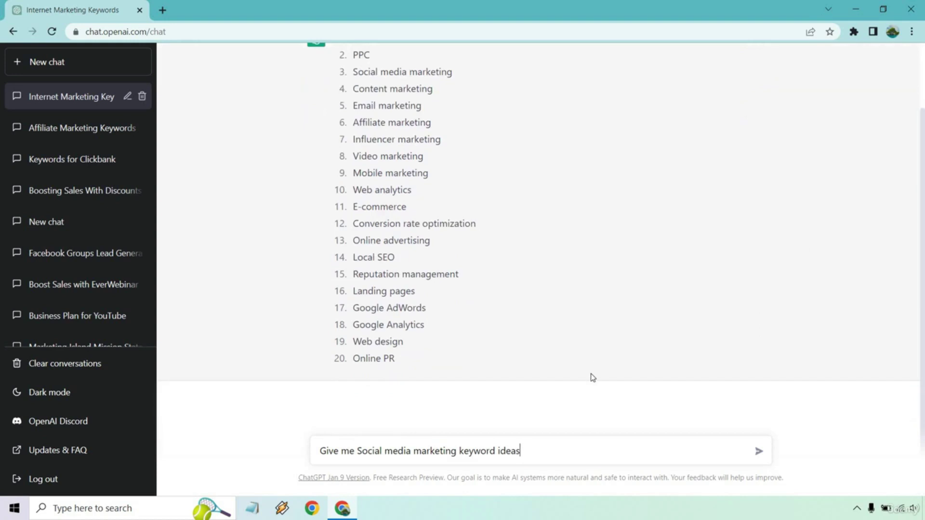
key("Return")
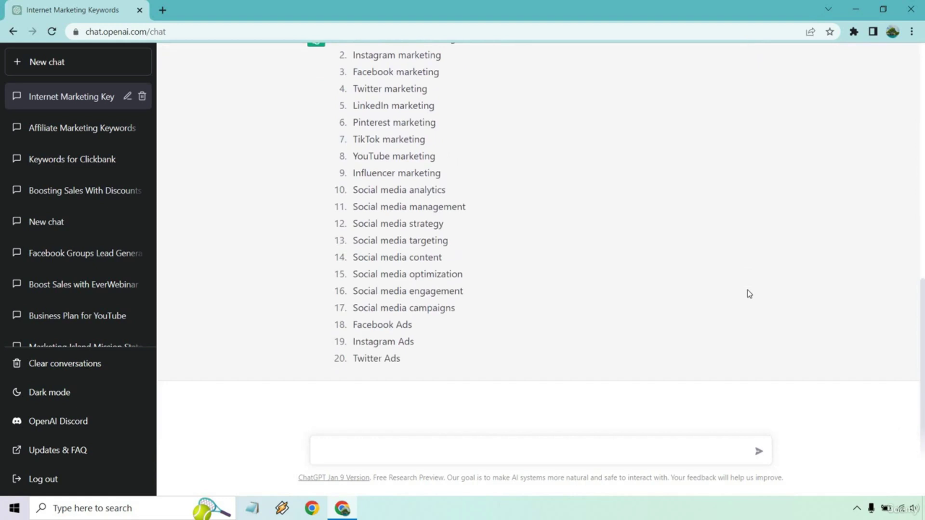
Draft the prompt "I need help with keyword research. Give me as many keywords as you can related to Twitter marketing."
type("I need help with keyword research. Give me as many keywords as you can related to Clickbank.")
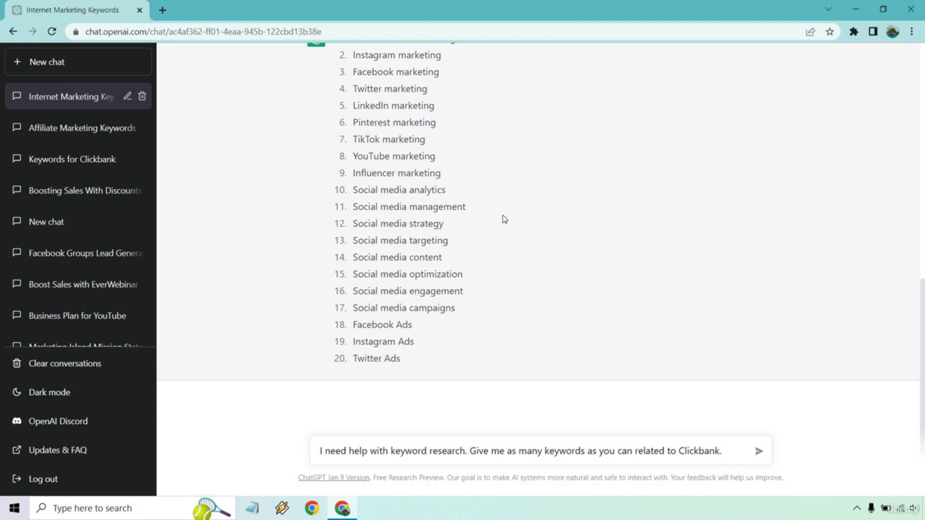
scroll(530, 241, "up", 2)
double_click(698, 450)
type("Twitter marke")
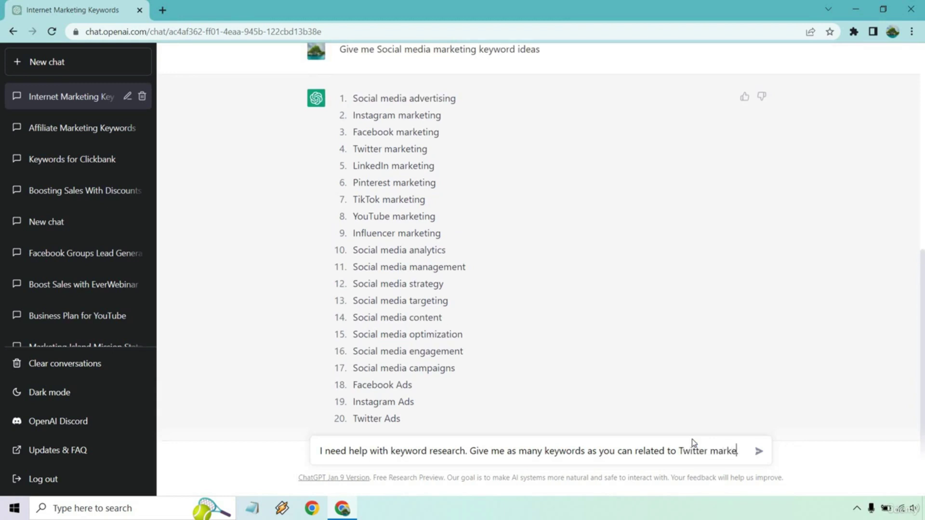
type("ting.")
Copy the whole drafted Twitter marketing prompt into a new chat and send it there
key("ctrl+a")
key("ctrl+c")
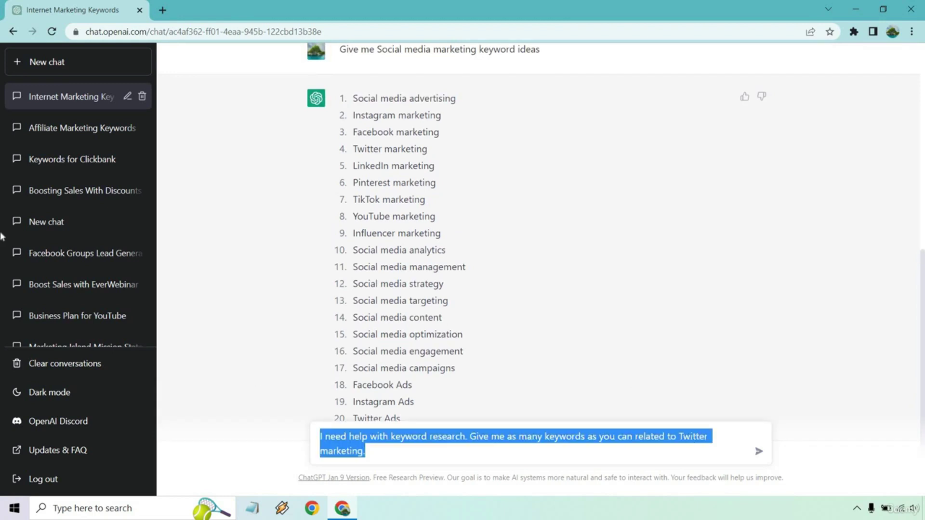
left_click(41, 63)
key("ctrl+v")
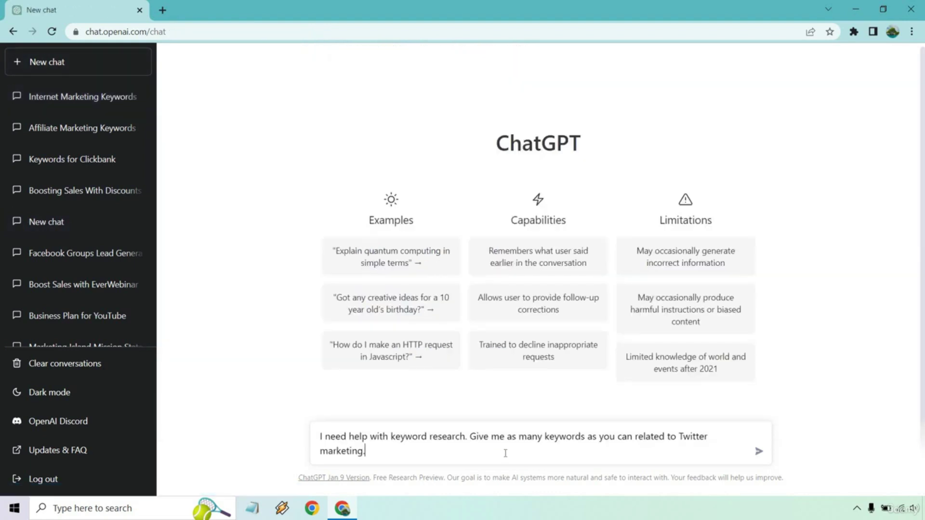
key("Return")
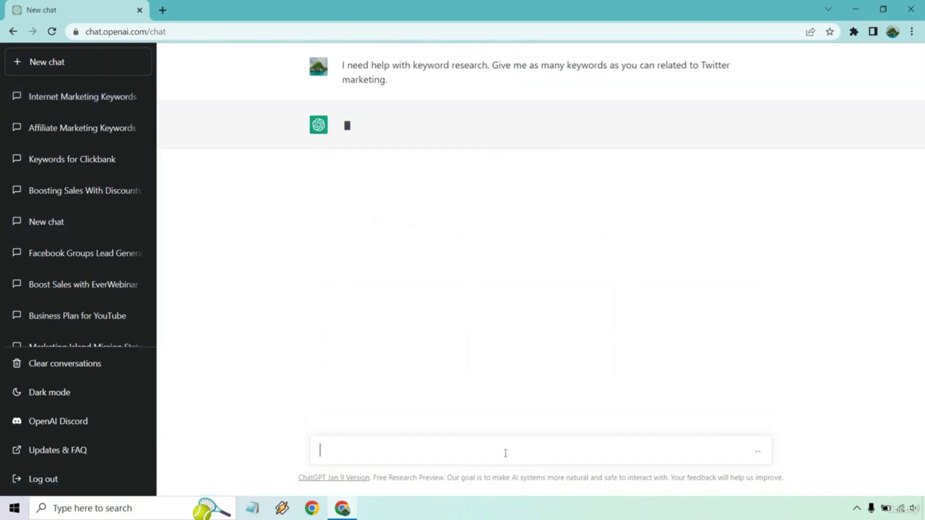